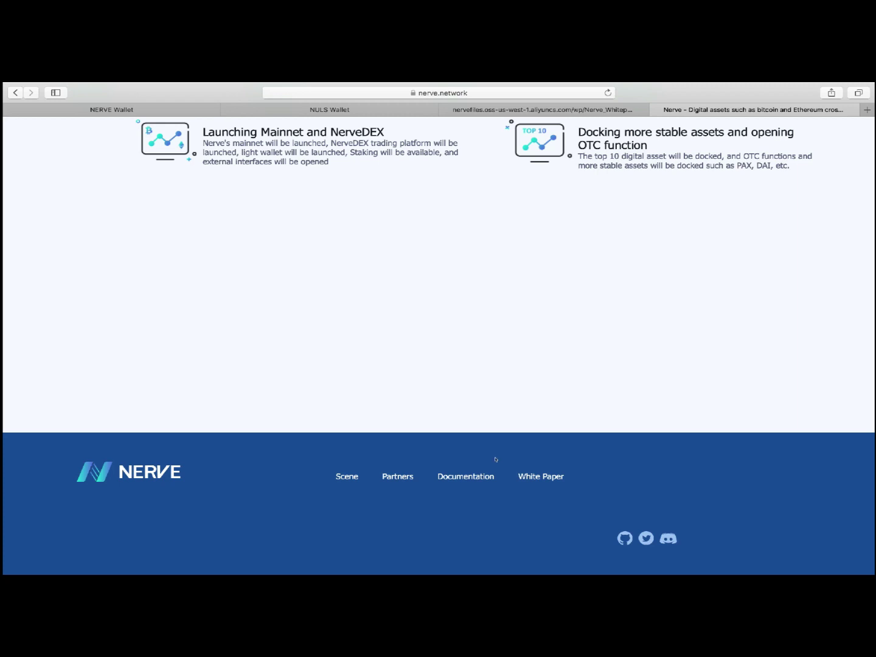
# Open the Nerve whitepaper and skim its table of contents, abstract and later sections
pyautogui.click(541, 111)
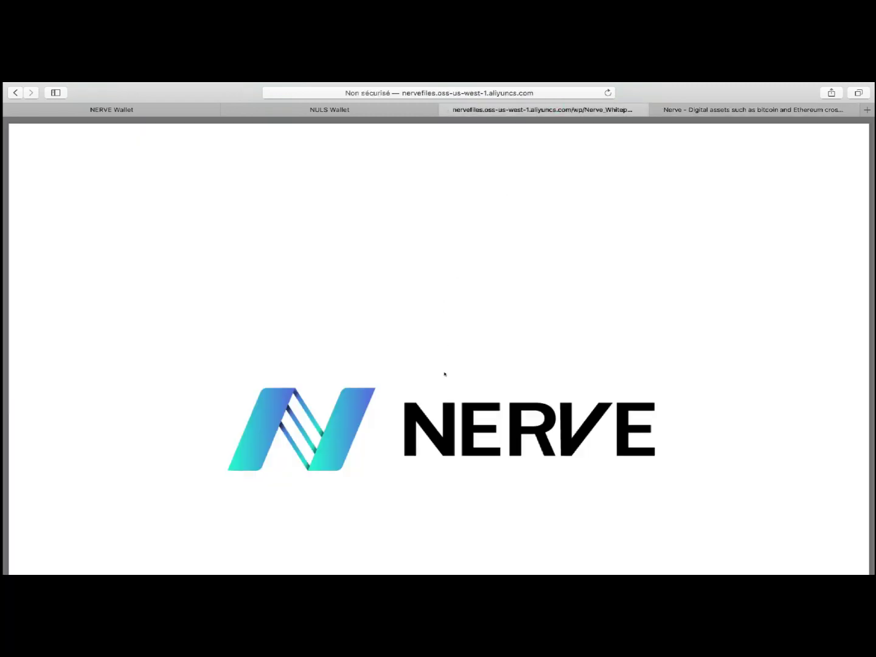
pyautogui.scroll(-8, 445, 374)
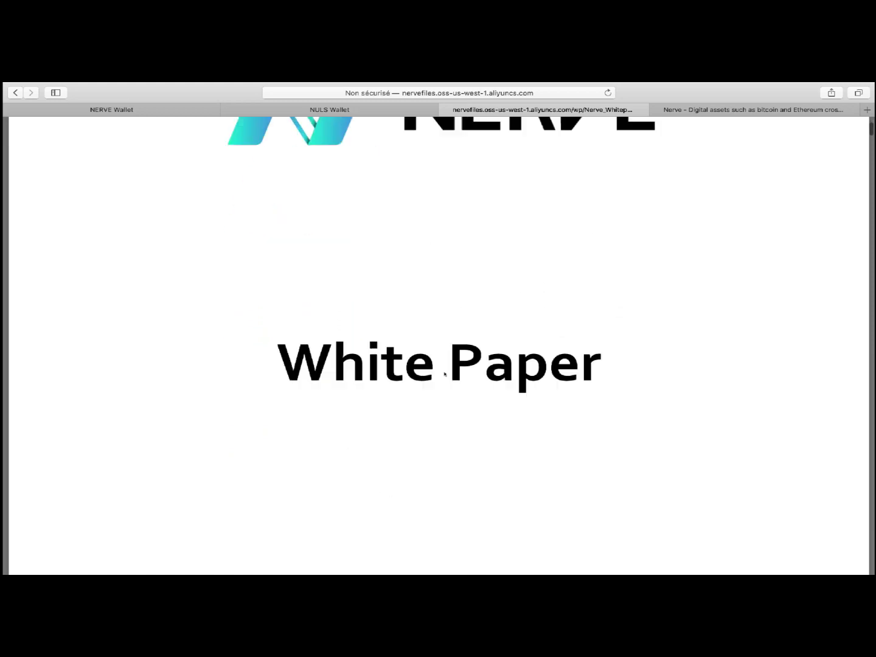
pyautogui.scroll(-10, 445, 374)
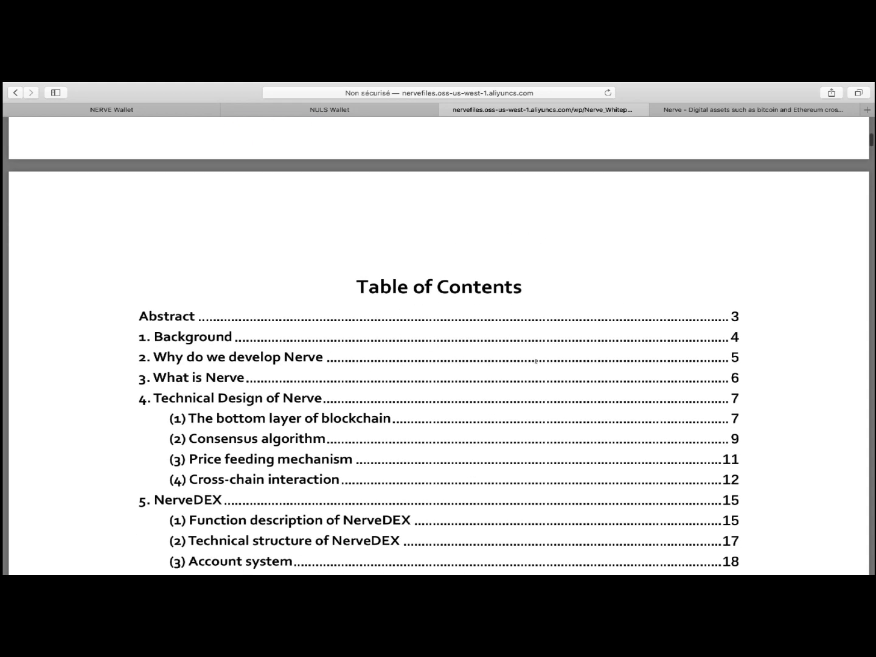
pyautogui.scroll(-5, 640, 430)
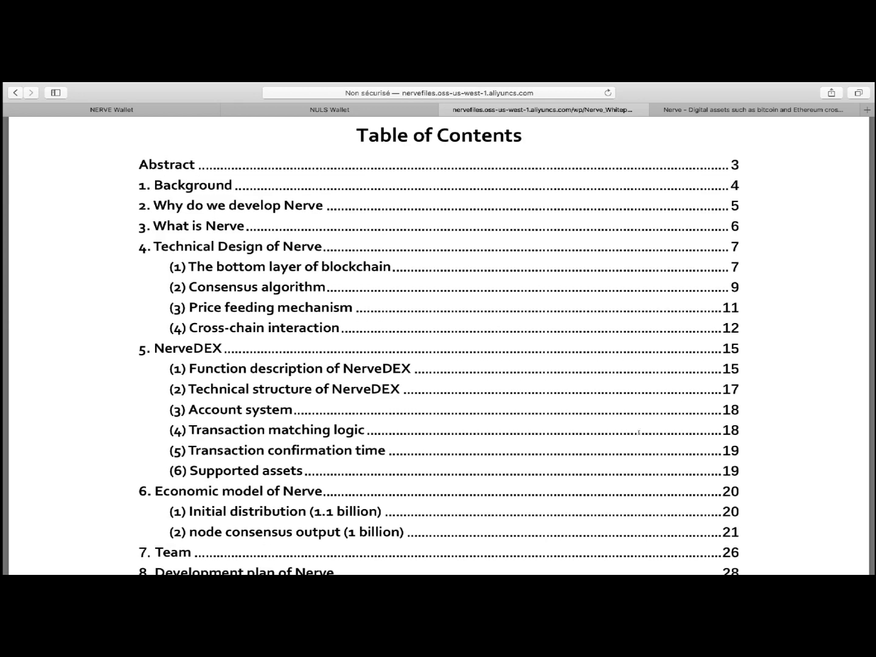
pyautogui.scroll(-5, 640, 432)
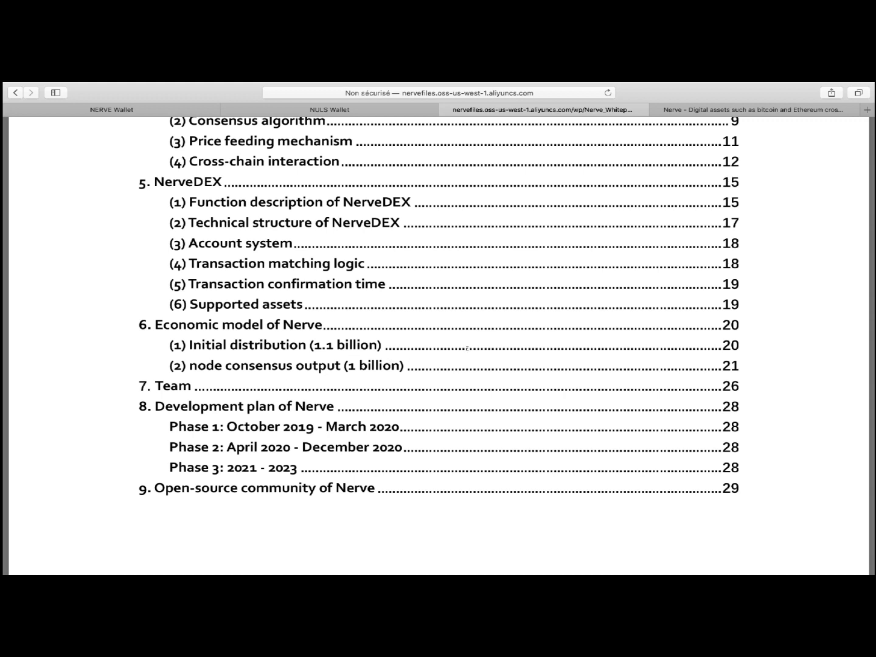
pyautogui.scroll(-10, 589, 336)
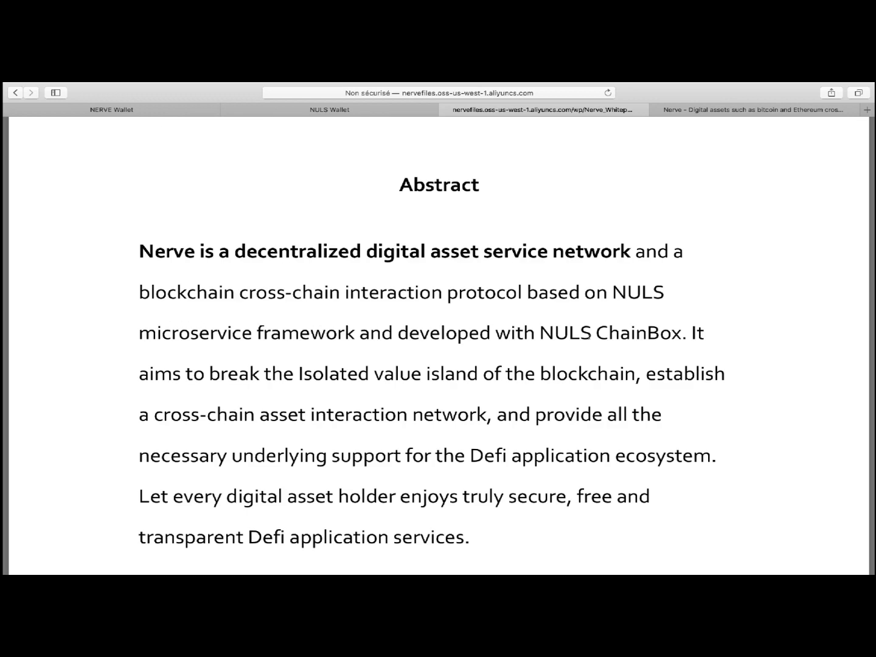
pyautogui.scroll(-2, 589, 337)
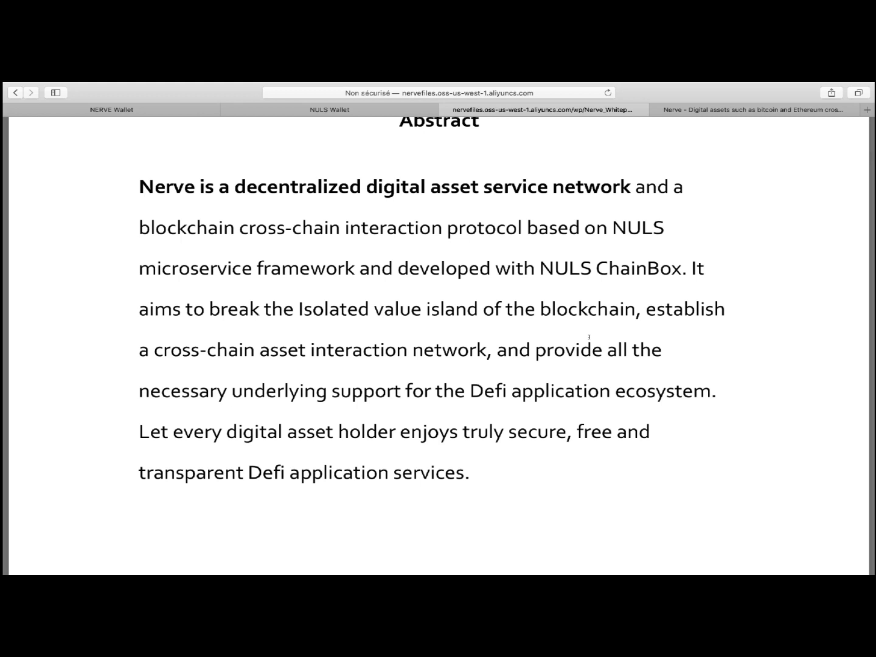
pyautogui.scroll(-15, 589, 337)
pyautogui.scroll(-20, 589, 336)
pyautogui.scroll(-20, 589, 336)
pyautogui.scroll(-20, 589, 336)
pyautogui.scroll(-20, 589, 336)
pyautogui.scroll(20, 589, 337)
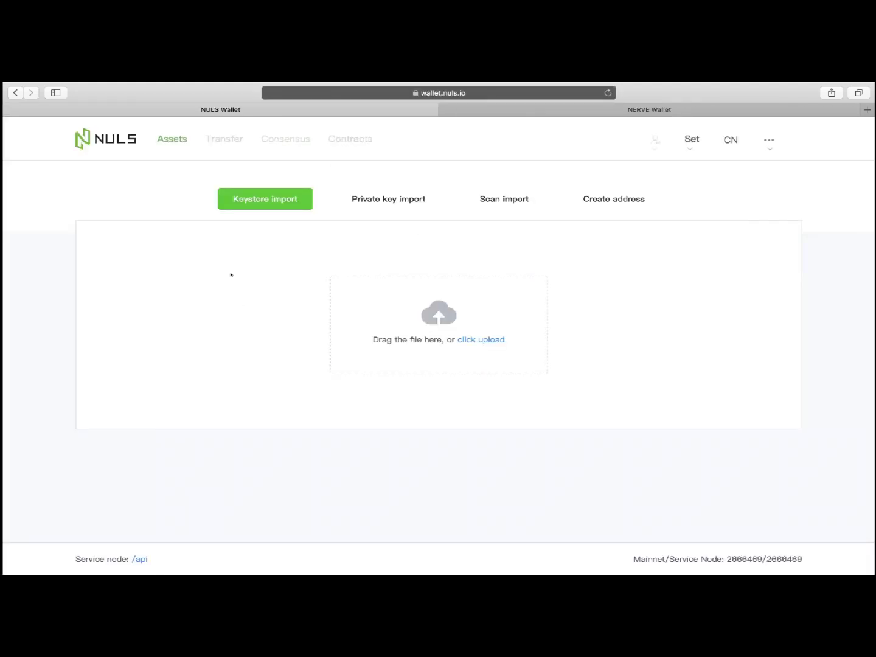
# Create a new NULS address protected by a confirmed password
pyautogui.click(623, 205)
pyautogui.click(356, 274)
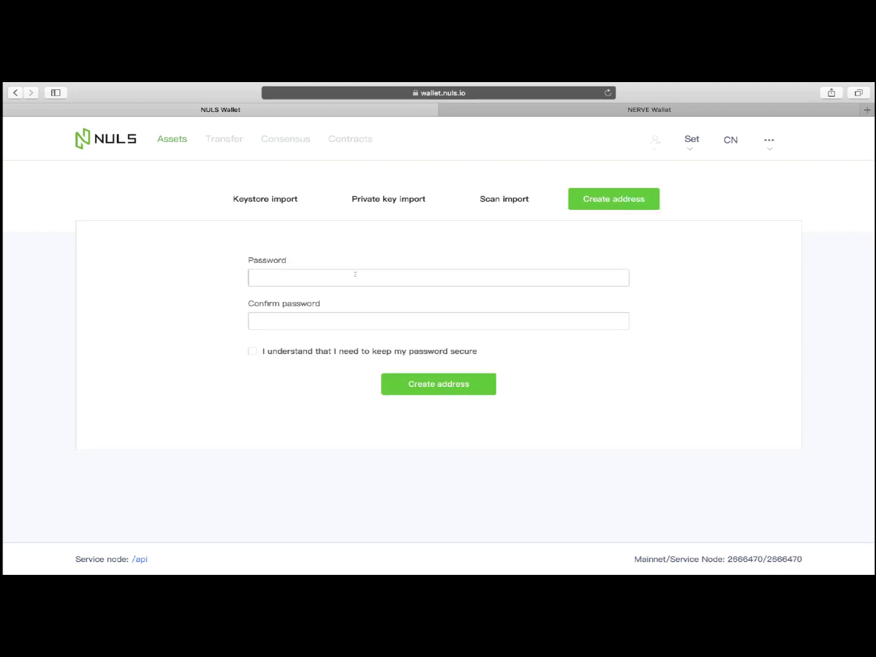
pyautogui.write('•••')
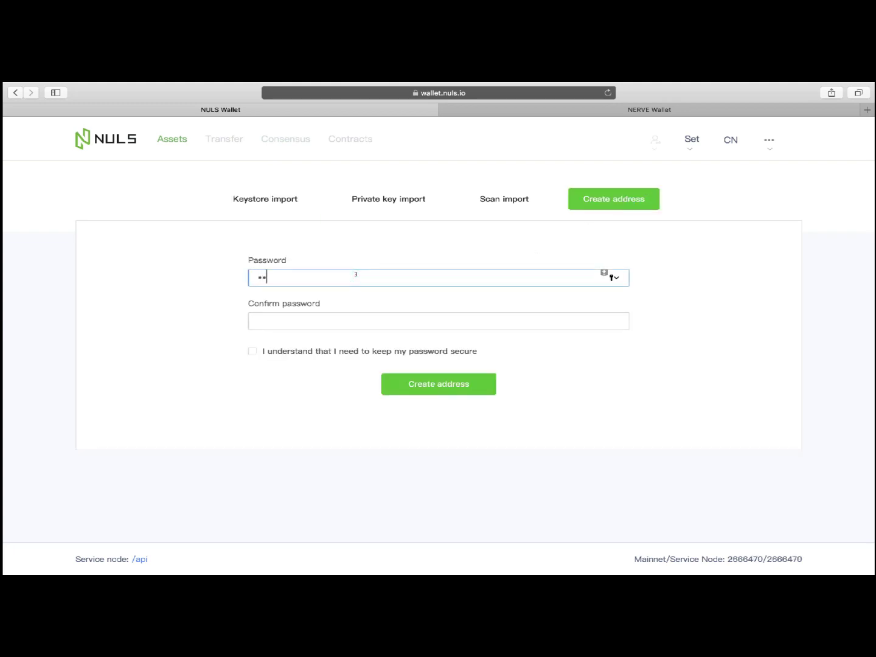
pyautogui.write('••••••')
pyautogui.click(342, 324)
pyautogui.write('••')
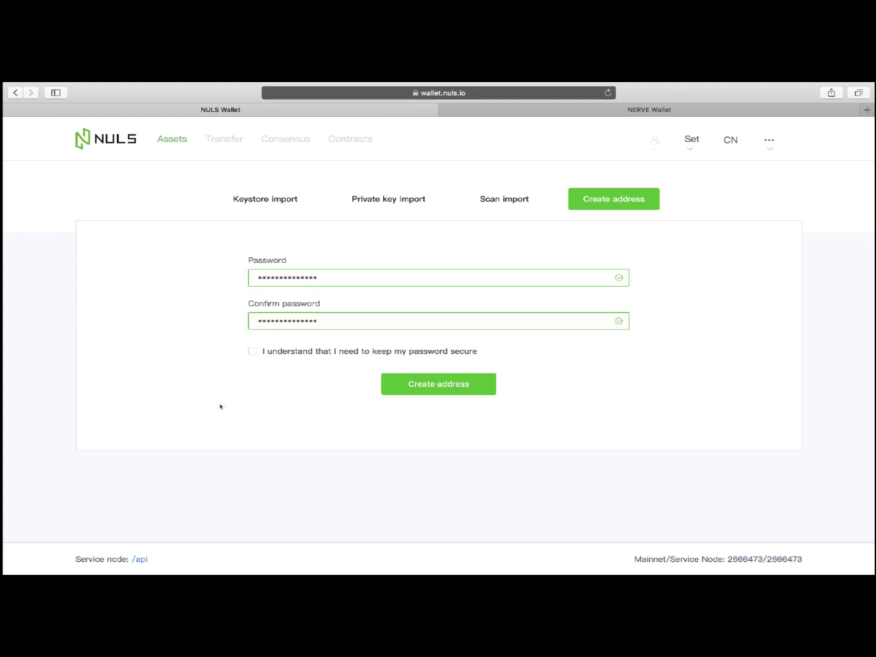
pyautogui.click(251, 352)
pyautogui.click(419, 384)
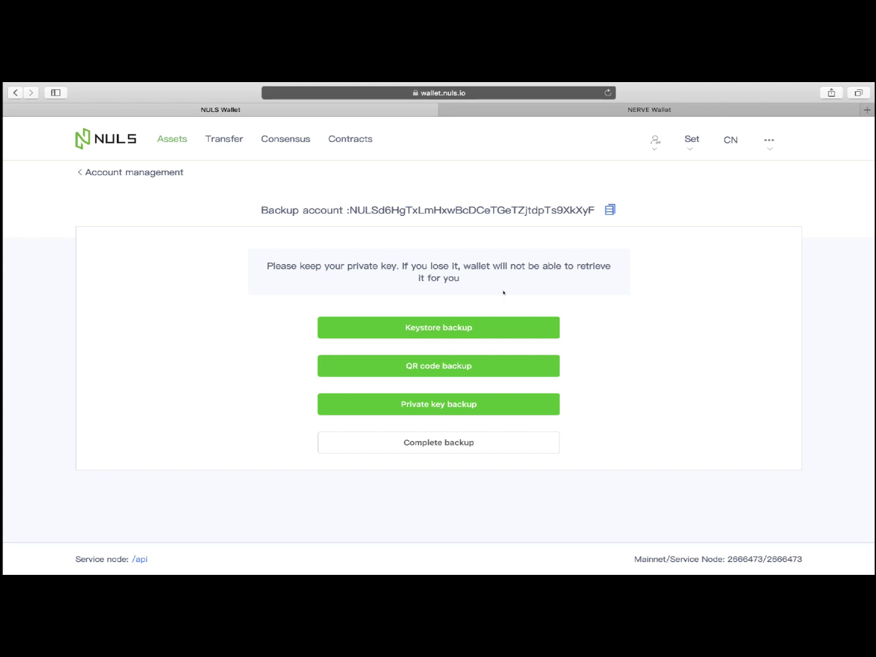
# Copy the account's private key as a backup, complete the backup, and select the new address
pyautogui.click(463, 404)
pyautogui.click(477, 377)
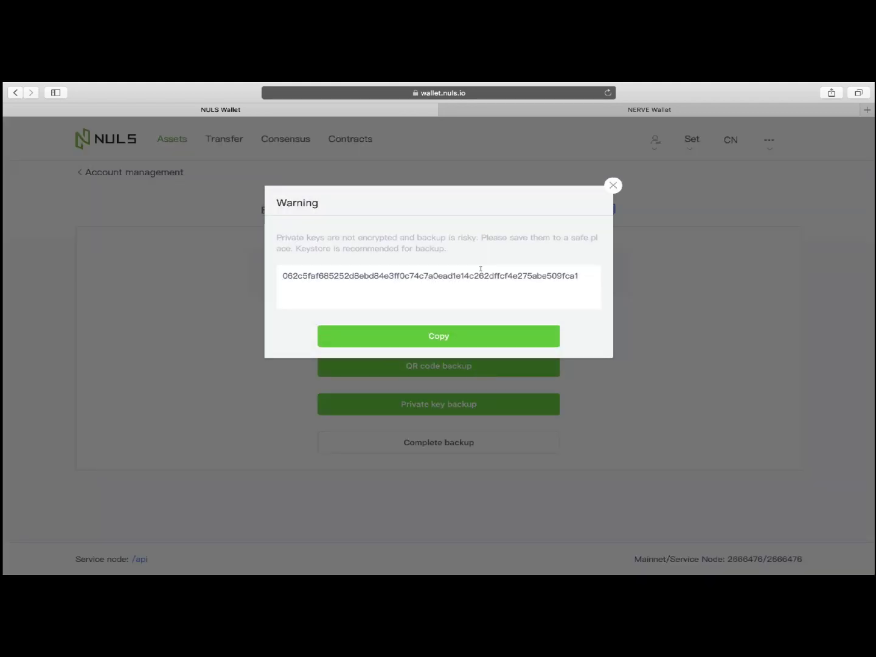
pyautogui.click(418, 329)
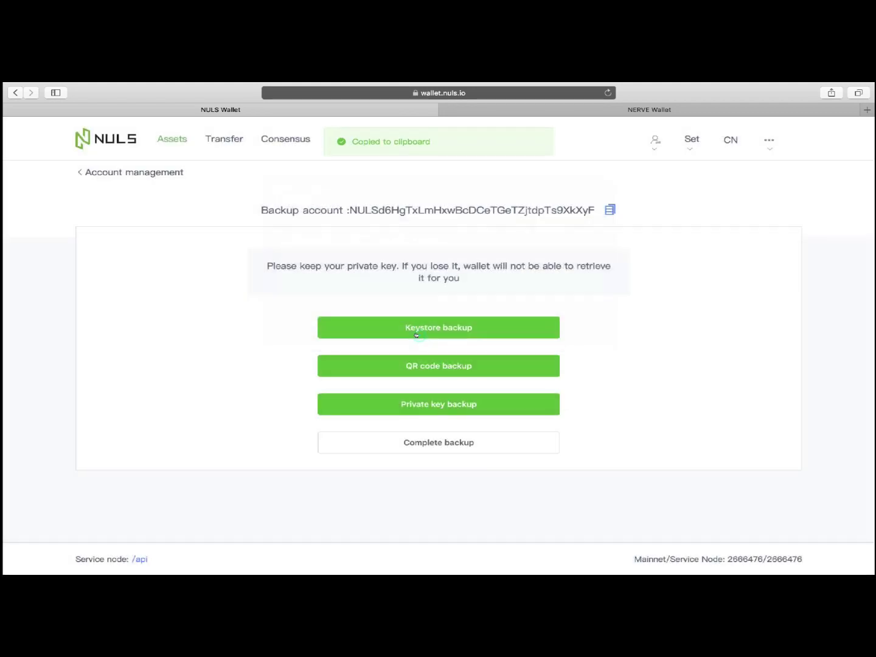
pyautogui.click(457, 448)
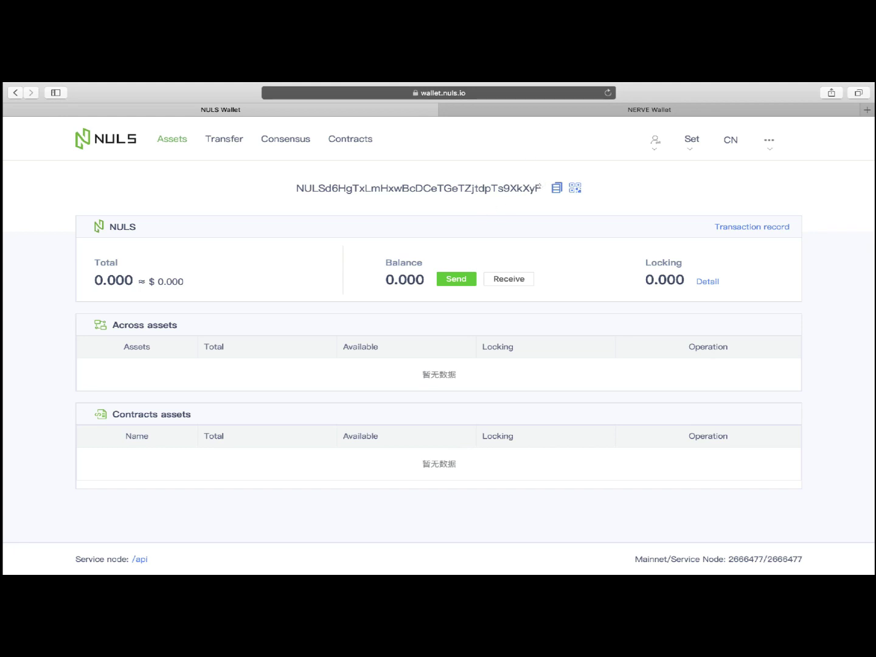
pyautogui.moveTo(541, 188); pyautogui.dragTo(291, 188)
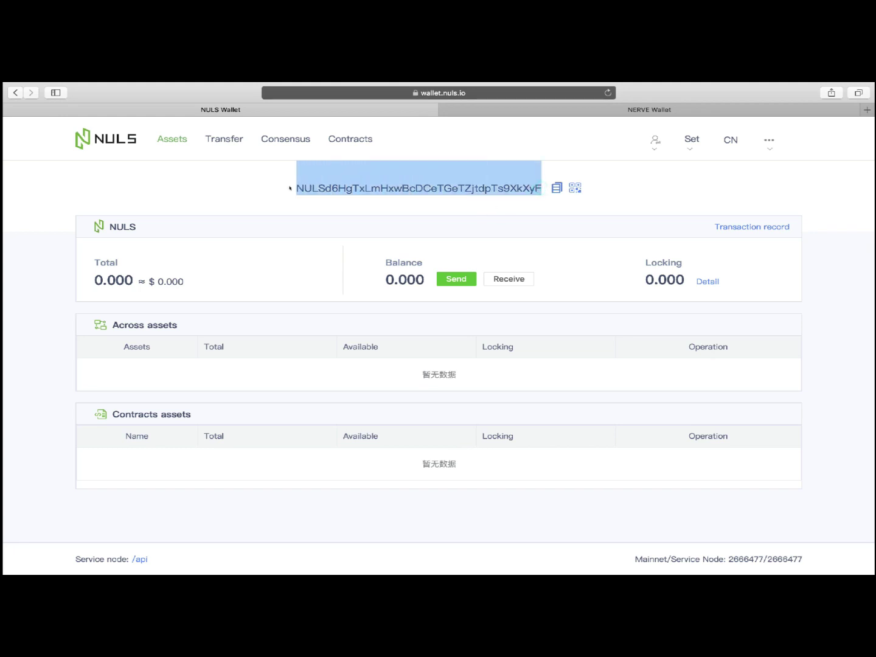
pyautogui.click(293, 211)
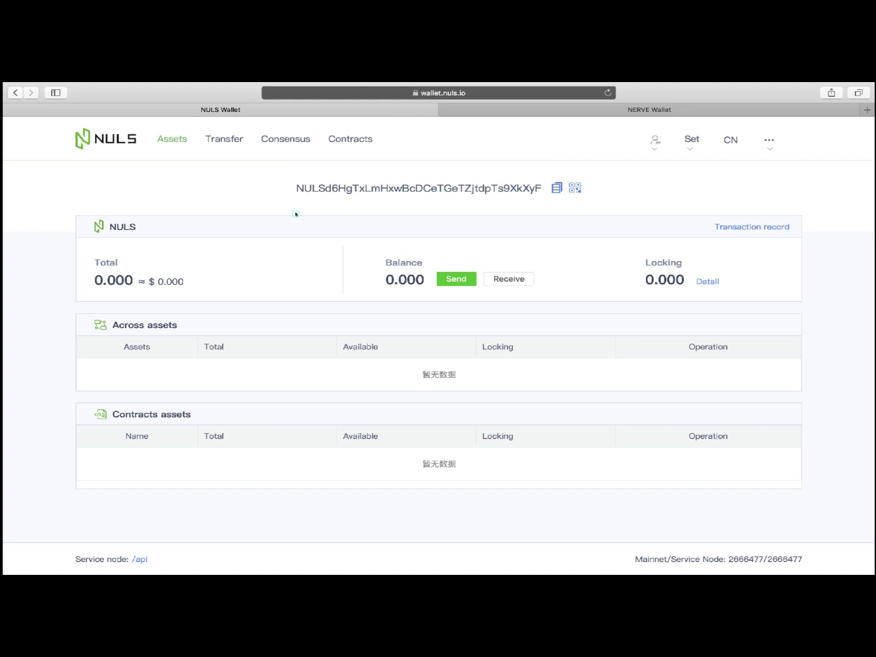
# Create a password-protected address in the NERVE Wallet tab and complete its backup
pyautogui.click(534, 113)
pyautogui.click(611, 199)
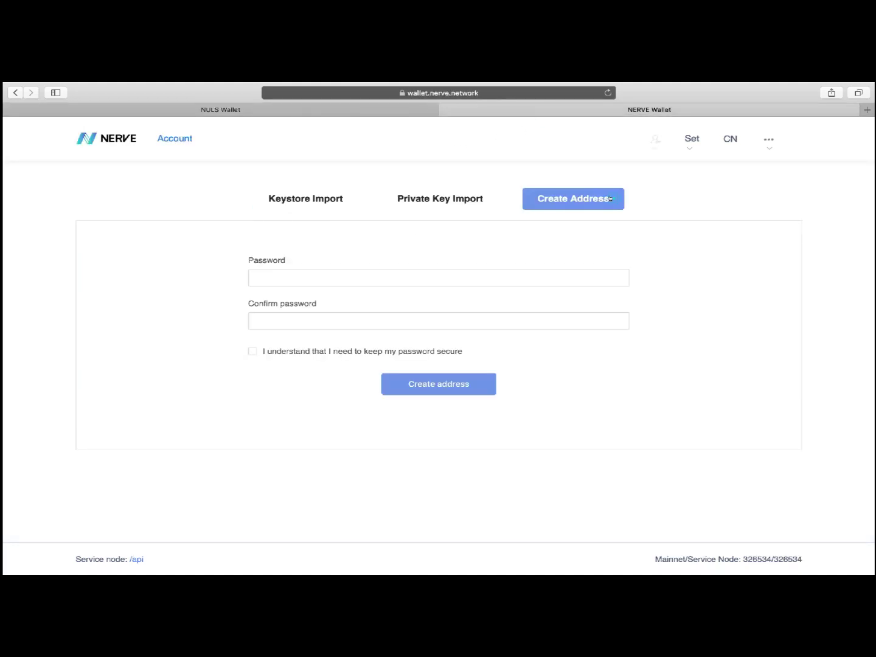
pyautogui.click(451, 275)
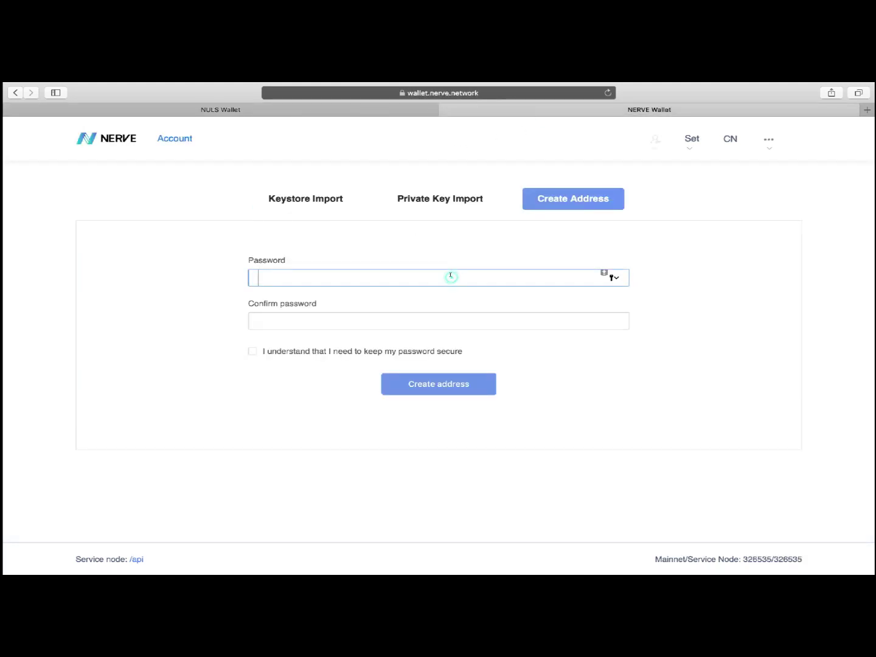
pyautogui.write('••••••••••••••')
pyautogui.click(378, 318)
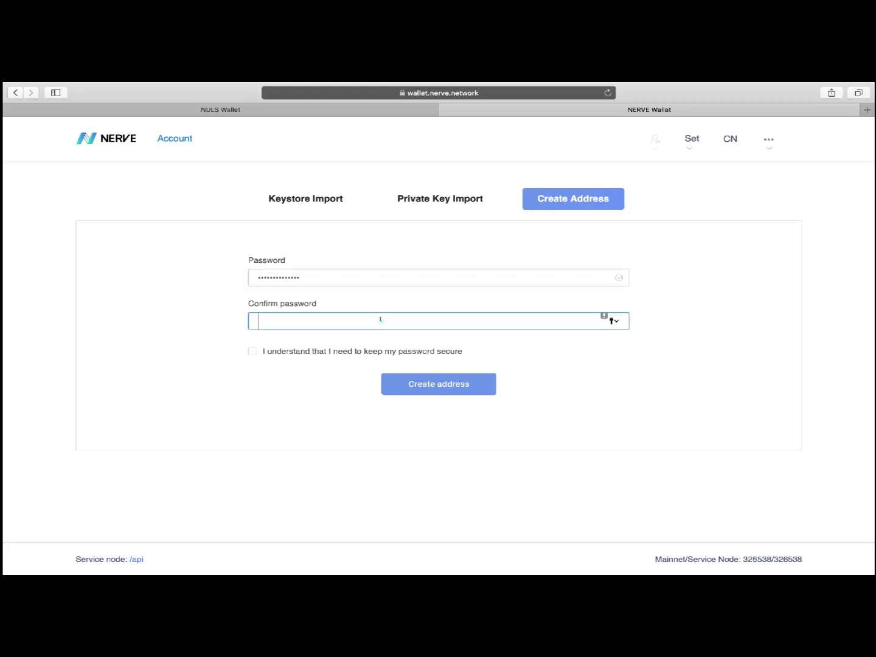
pyautogui.write('••••••••••••••')
pyautogui.click(252, 351)
pyautogui.click(403, 392)
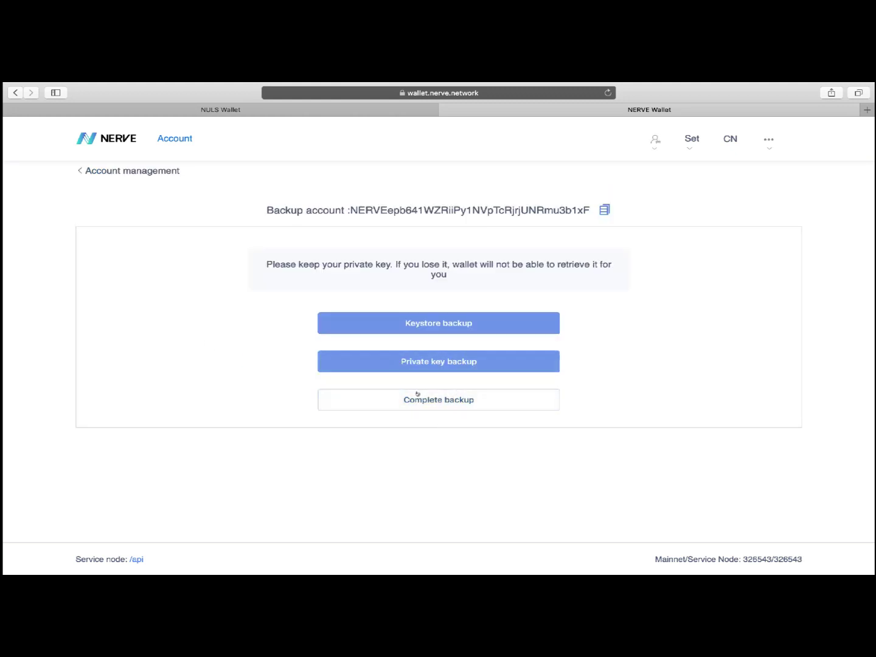
pyautogui.click(424, 400)
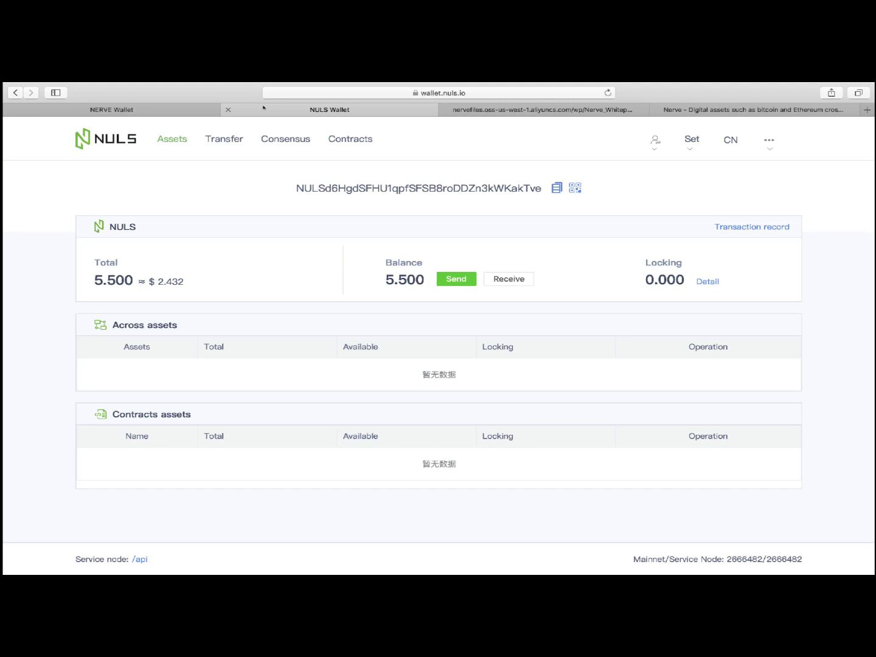
# Copy the NERVE address and paste it as the receiver of a new NULS transfer
pyautogui.click(161, 107)
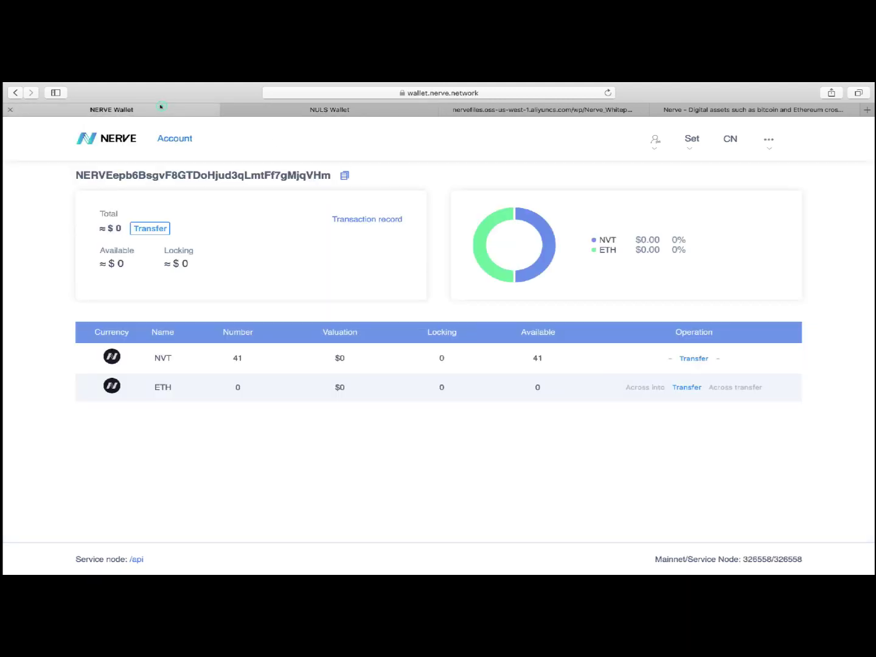
pyautogui.click(344, 175)
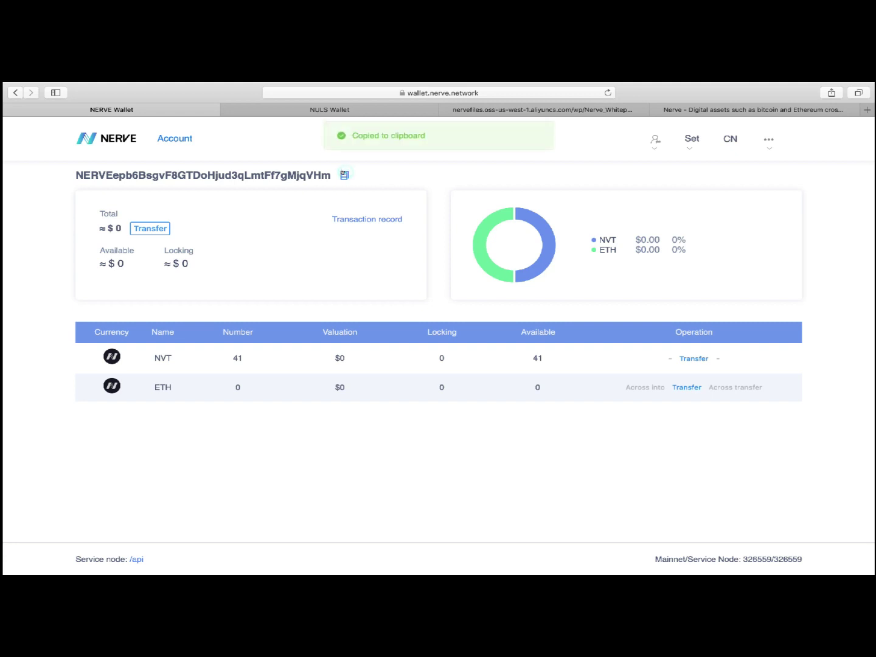
pyautogui.click(343, 111)
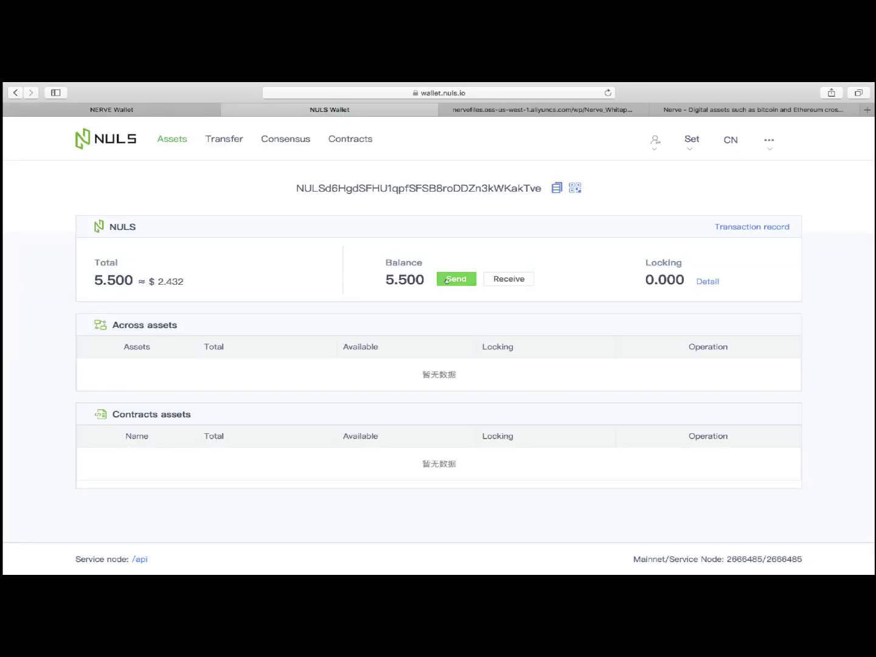
pyautogui.click(447, 281)
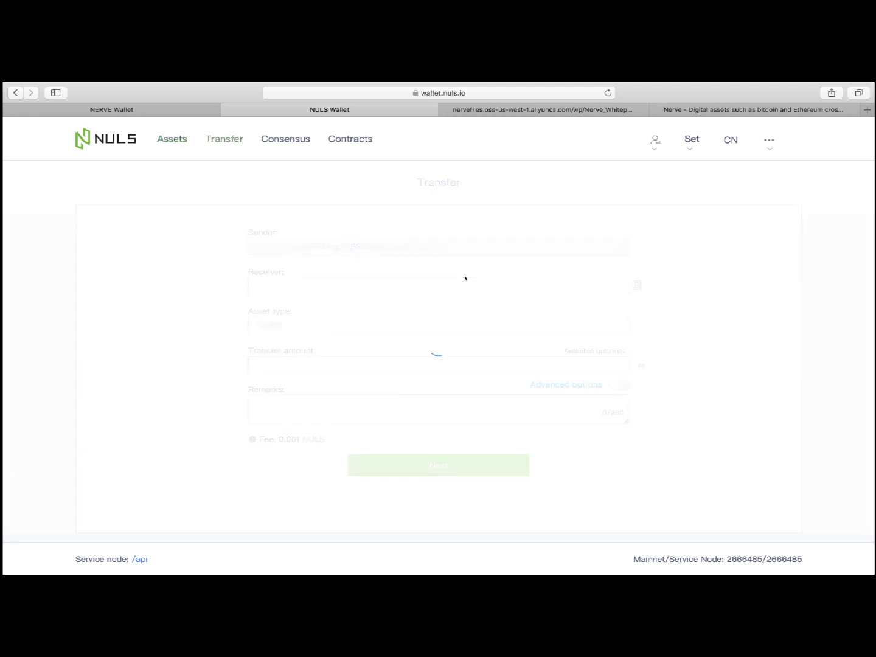
pyautogui.click(356, 285)
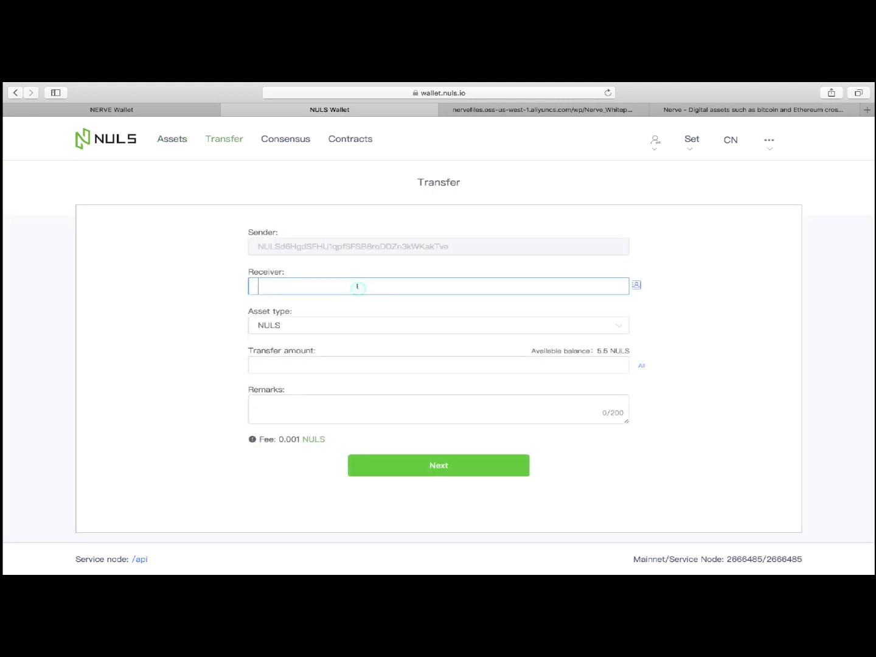
pyautogui.write('NERVEepb6BsgvF8GTDoHjud3qLmtFf7gMjqVHm')
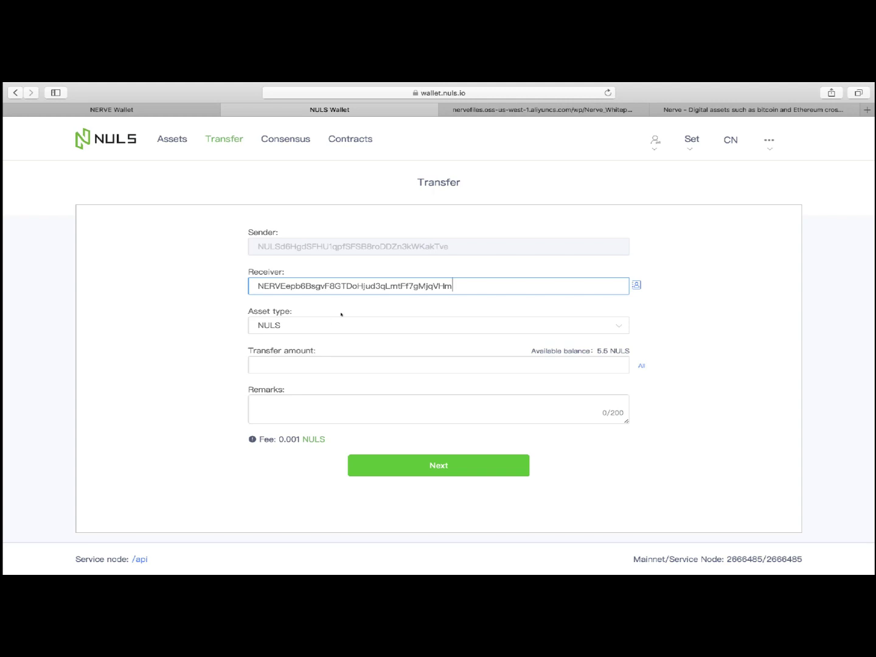
# Send 4 NULS to the NERVE address, confirming with the wallet password
pyautogui.click(325, 363)
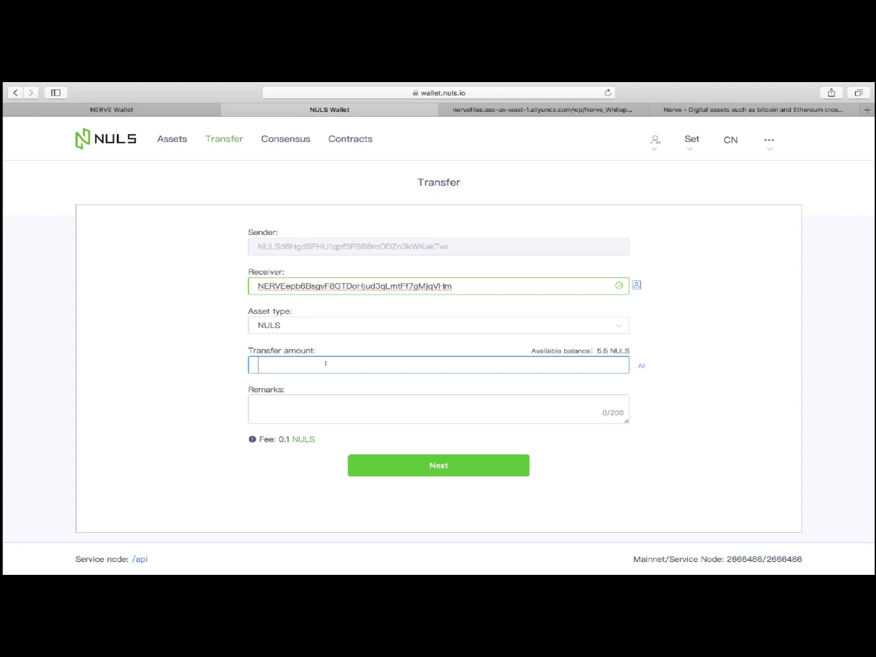
pyautogui.write('4')
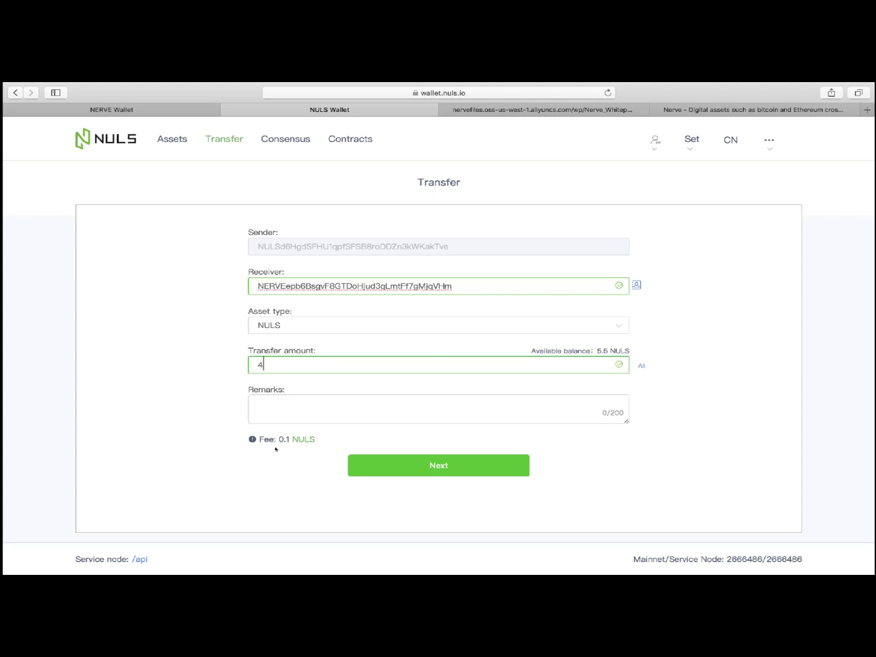
pyautogui.click(378, 463)
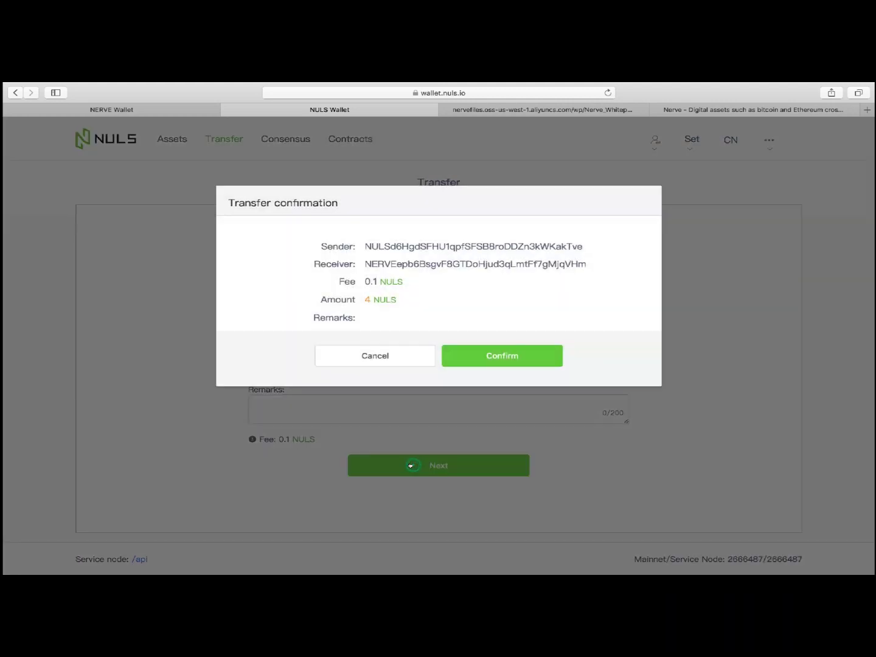
pyautogui.click(527, 360)
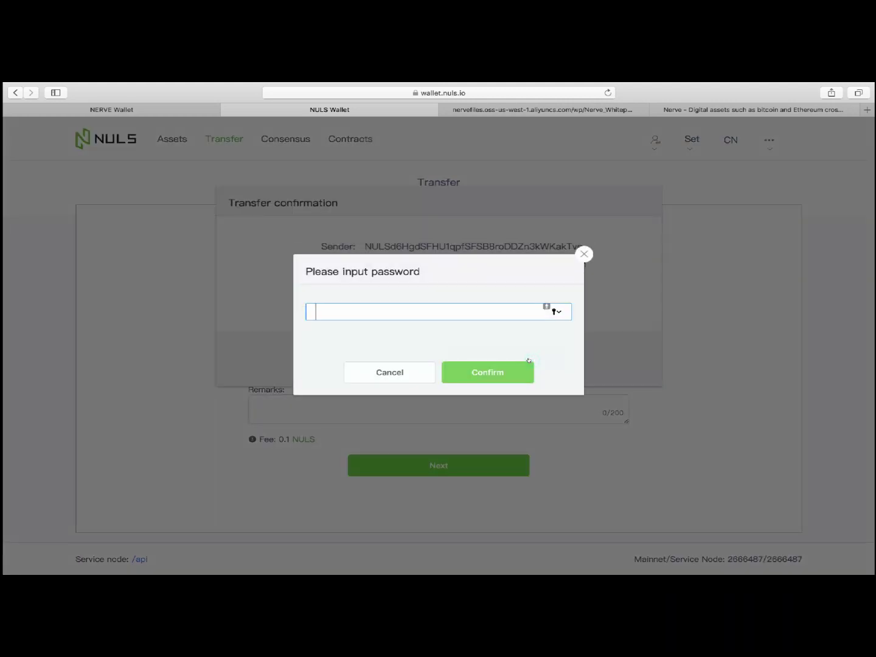
pyautogui.press('super+v')
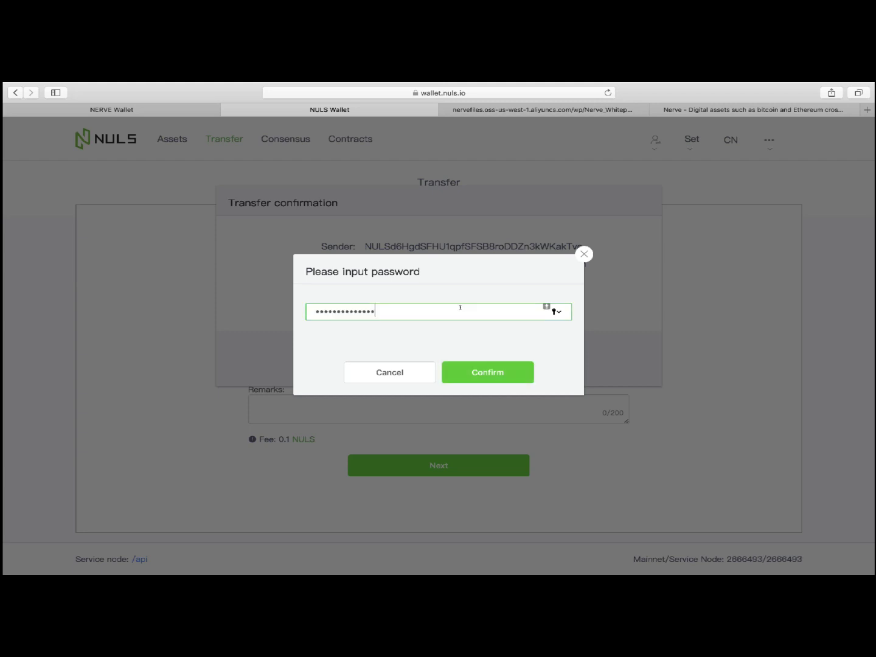
pyautogui.click(479, 371)
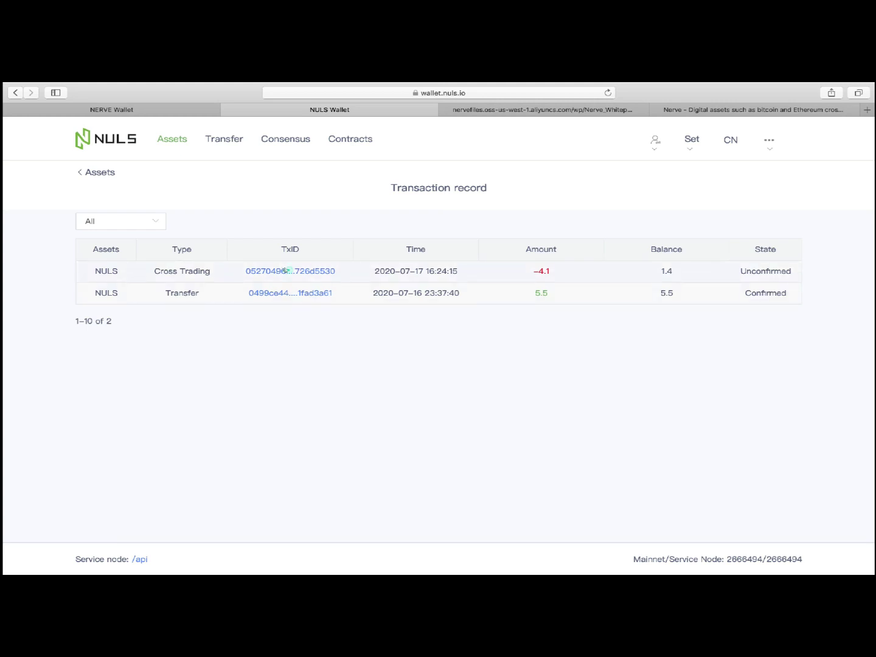
# View the confirmed 4 NULS cross-chain transfer's details, then switch to the NERVE wallet
pyautogui.click(328, 269)
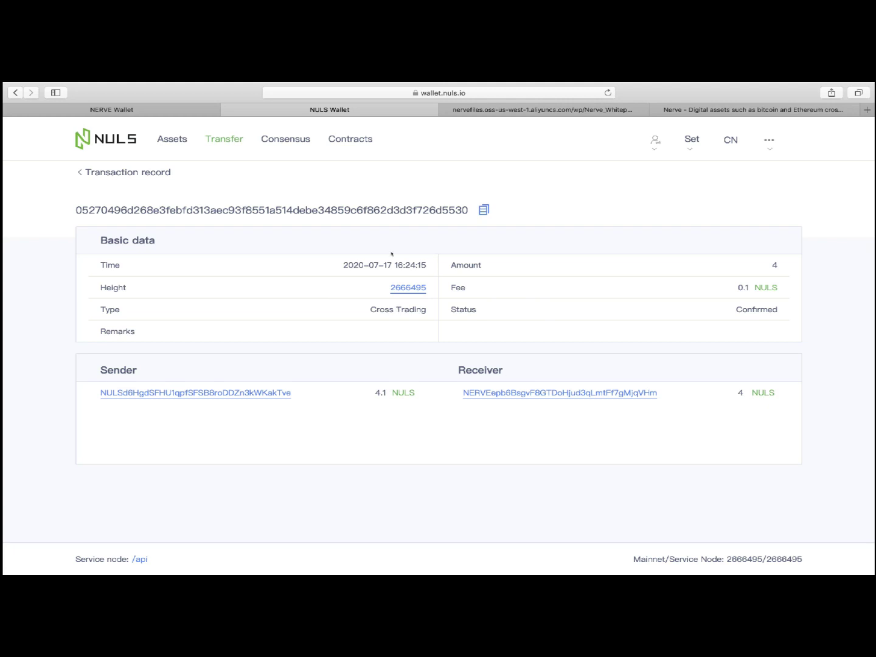
pyautogui.click(193, 109)
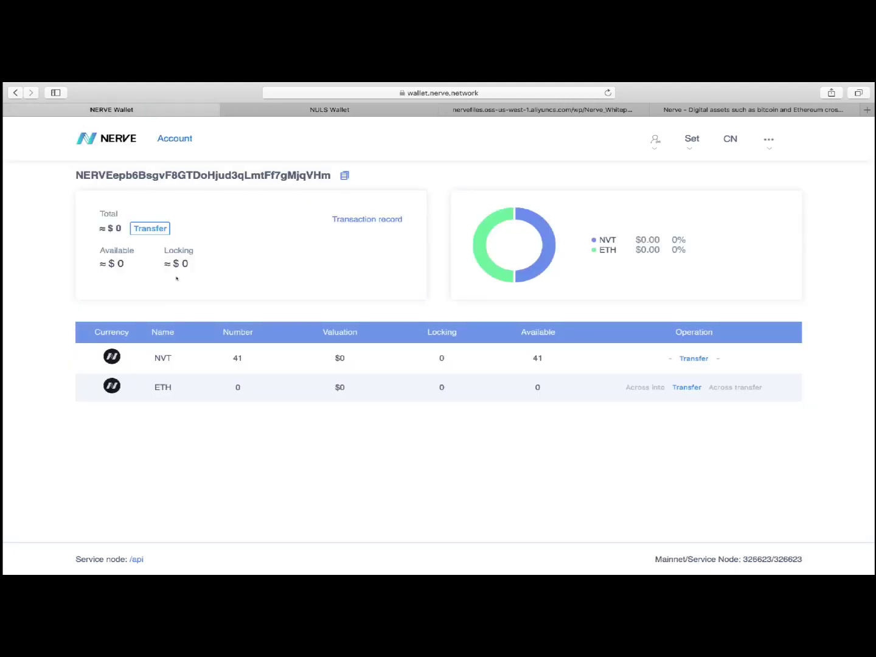
# Check the incoming 4 NULS in the NERVE transaction record, then return to the account overview
pyautogui.click(359, 220)
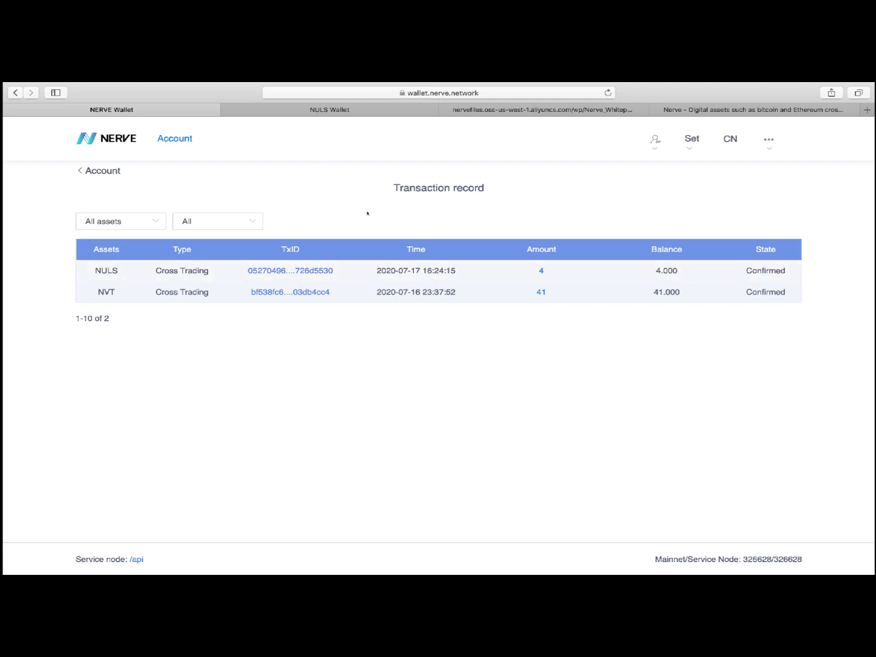
pyautogui.click(81, 170)
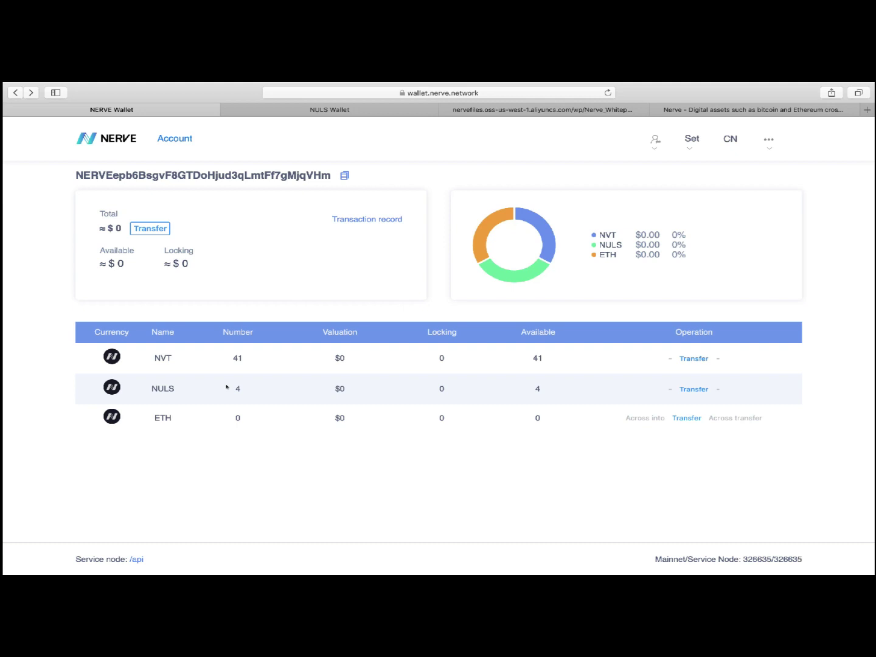
# Copy the NULS wallet address from its 1.400 NULS assets page, then return to NERVE
pyautogui.click(335, 112)
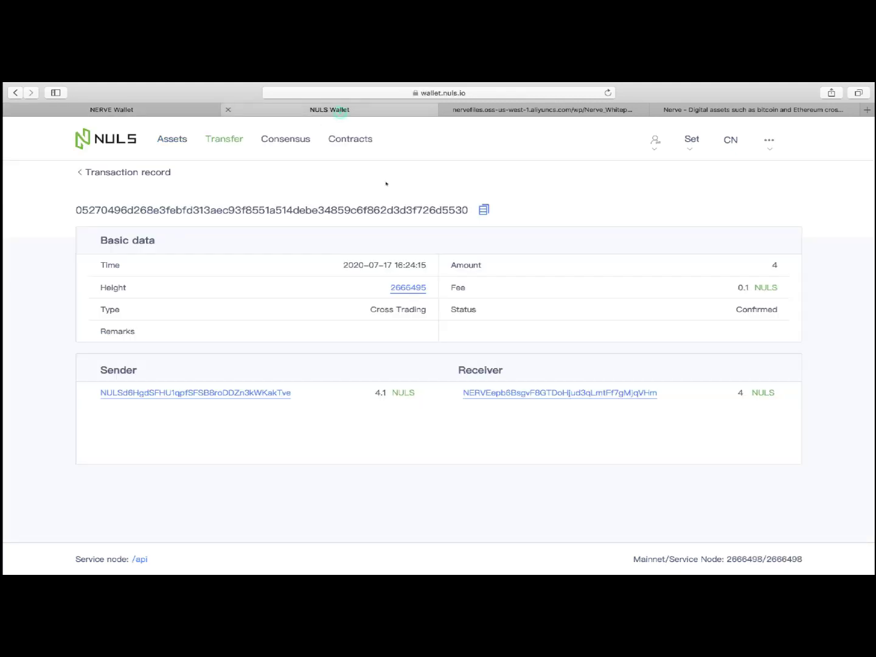
pyautogui.click(161, 152)
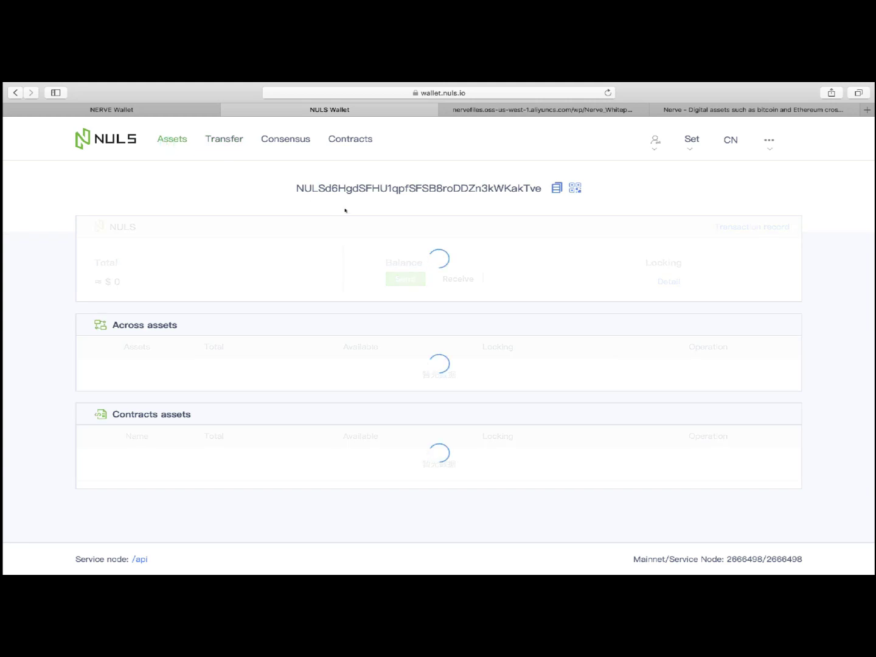
pyautogui.click(554, 187)
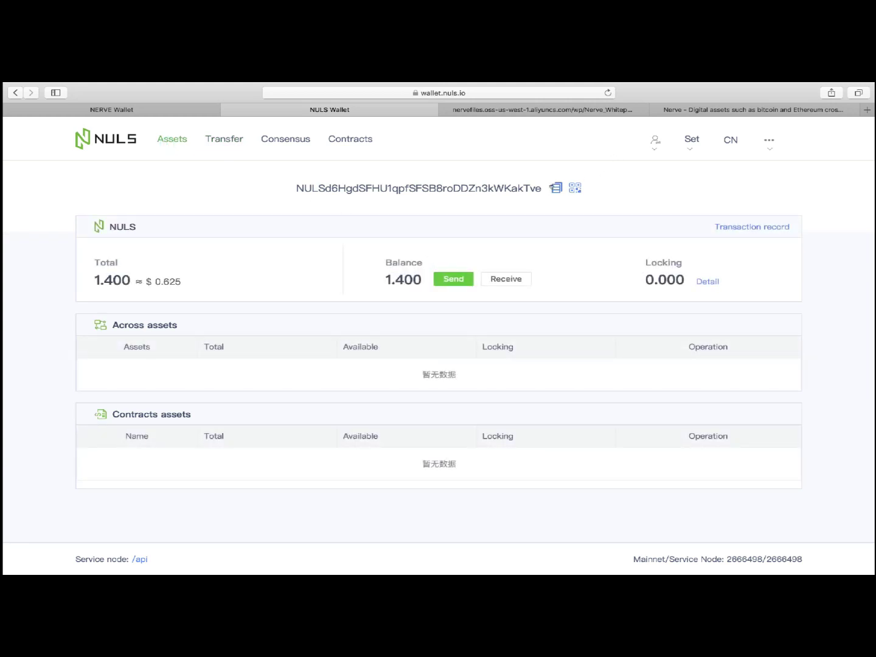
pyautogui.click(187, 113)
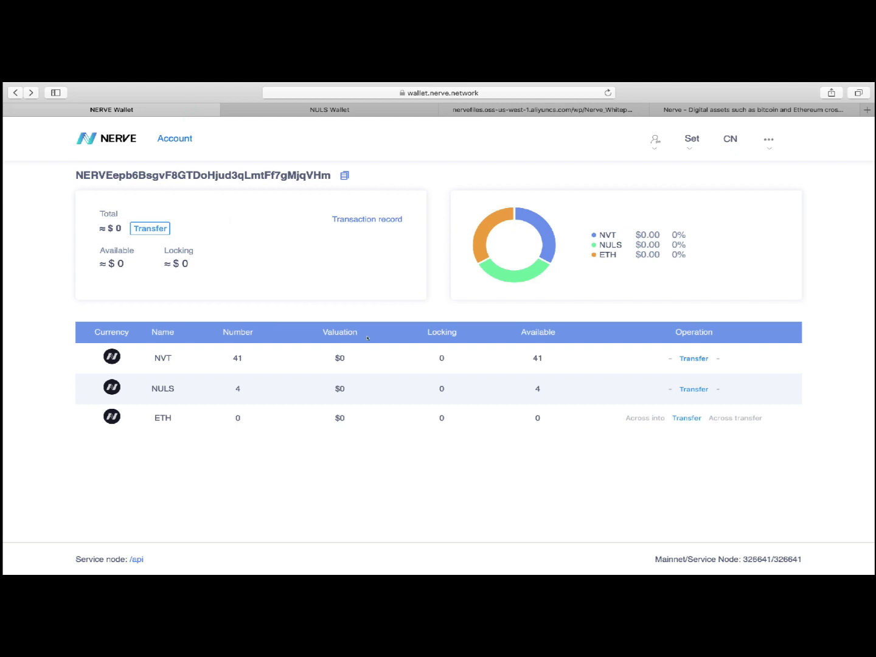
# Set up a NERVE transfer of 3 NULS to the pasted NULS address
pyautogui.click(155, 230)
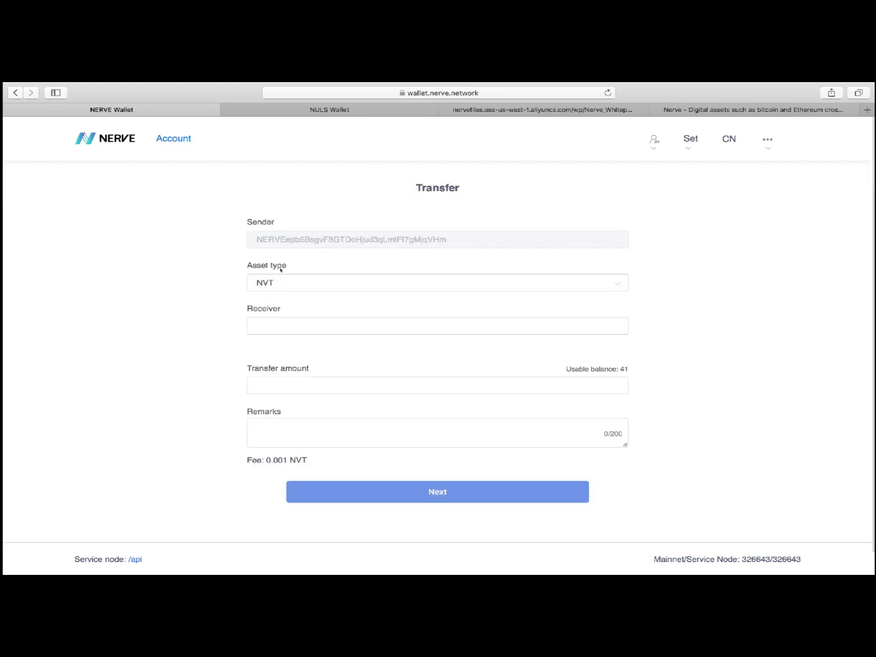
pyautogui.click(310, 325)
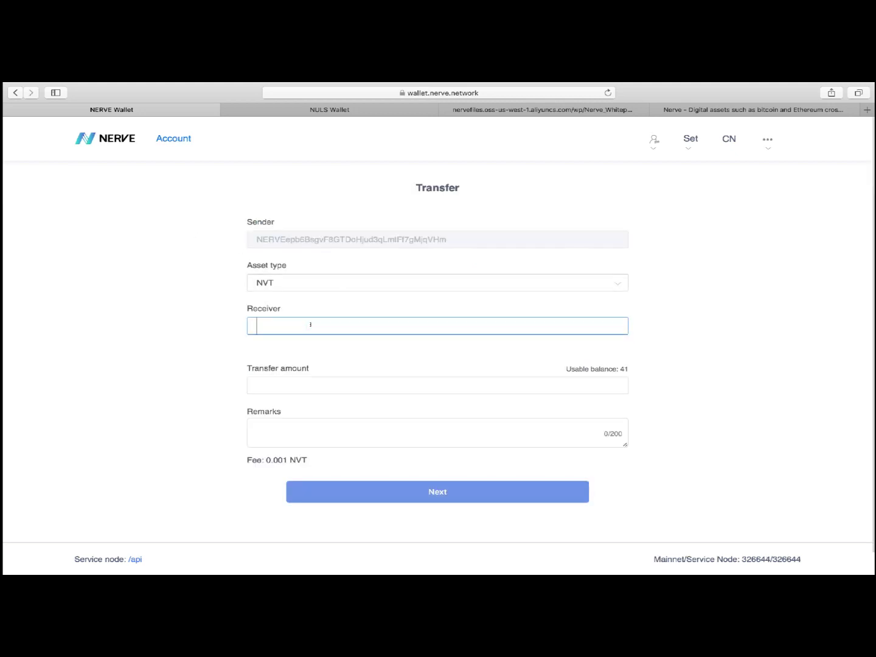
pyautogui.press('super+v')
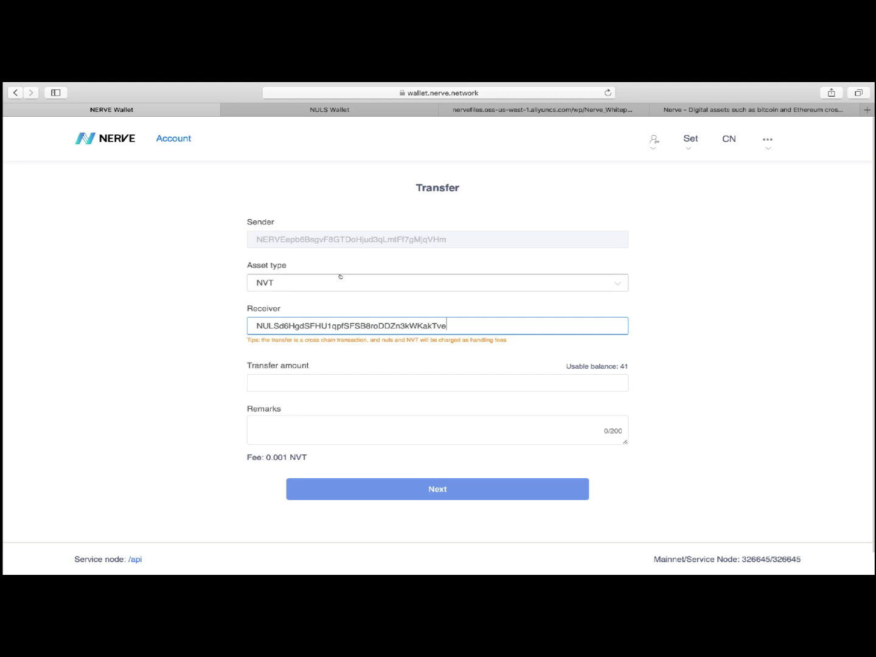
pyautogui.click(340, 277)
pyautogui.click(307, 329)
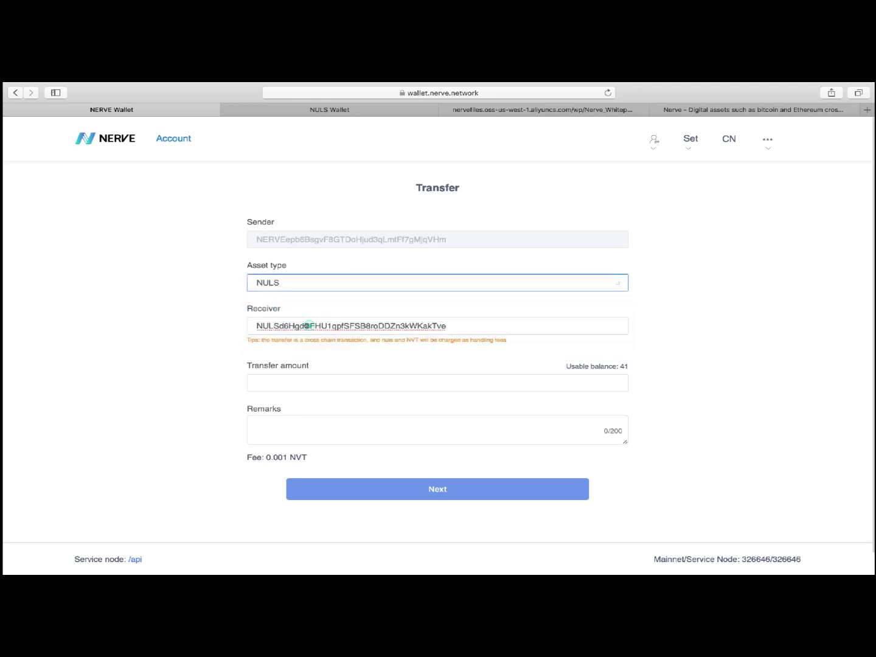
pyautogui.click(336, 376)
pyautogui.write('3')
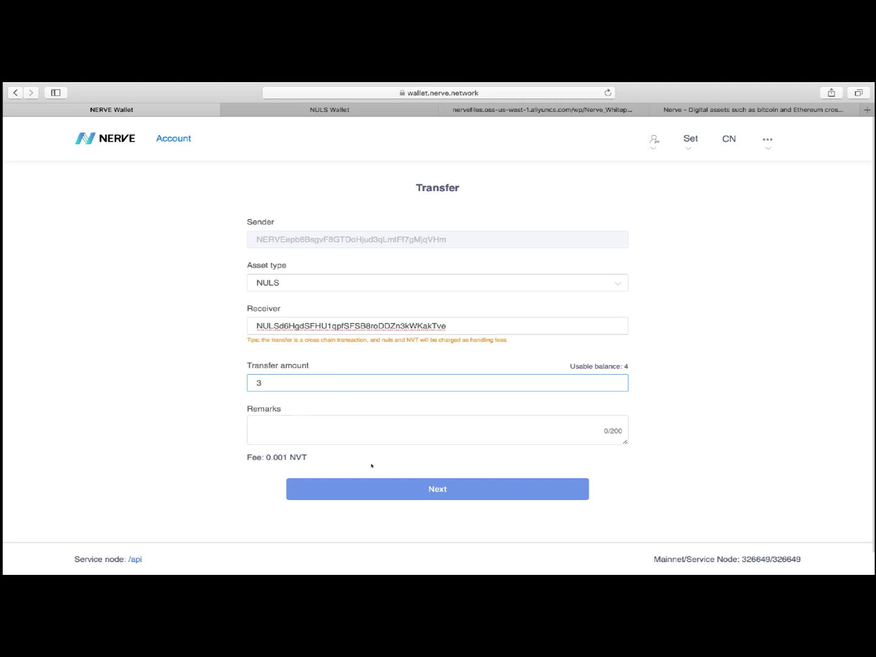
# Confirm the 3 NULS transfer and send it with the wallet password
pyautogui.click(407, 488)
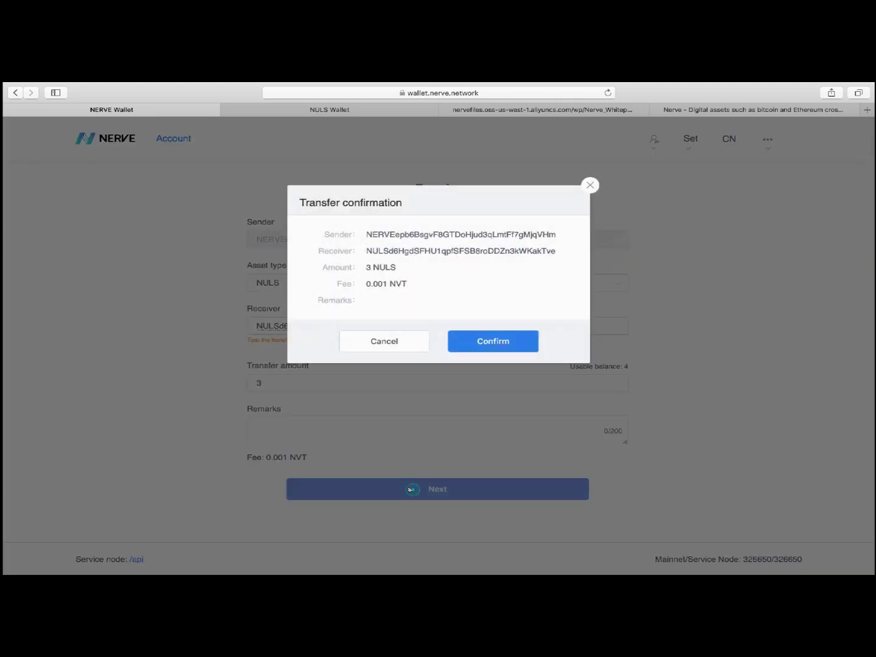
pyautogui.click(494, 343)
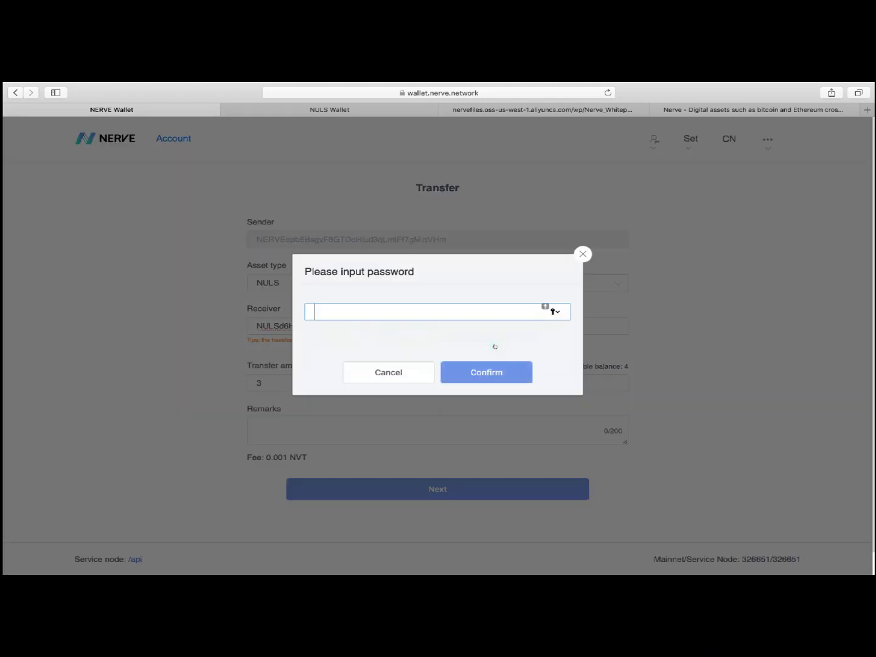
pyautogui.press('super+v')
pyautogui.click(492, 369)
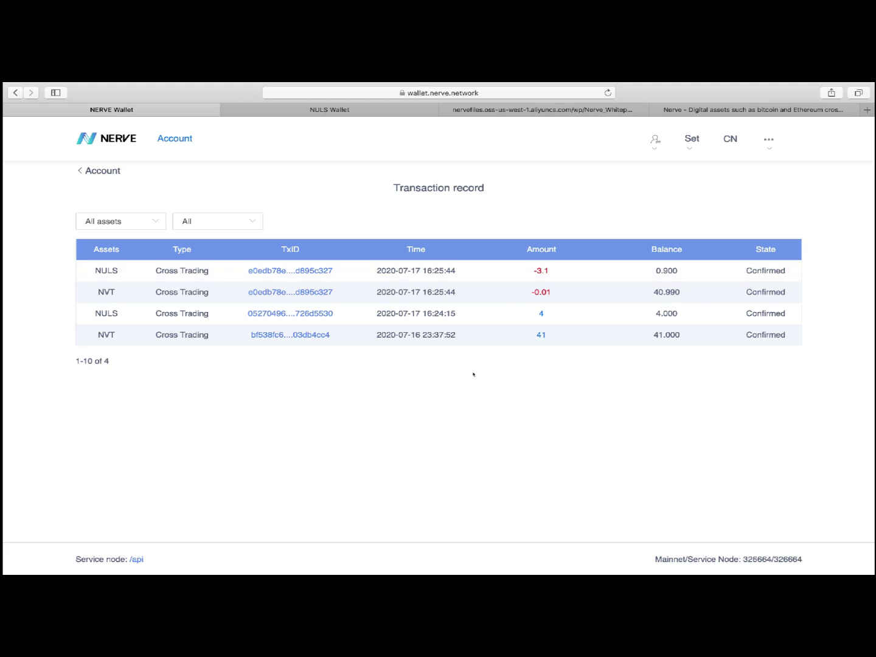
# Switch to the NULS Wallet tab showing a 1.400 NULS balance
pyautogui.click(329, 109)
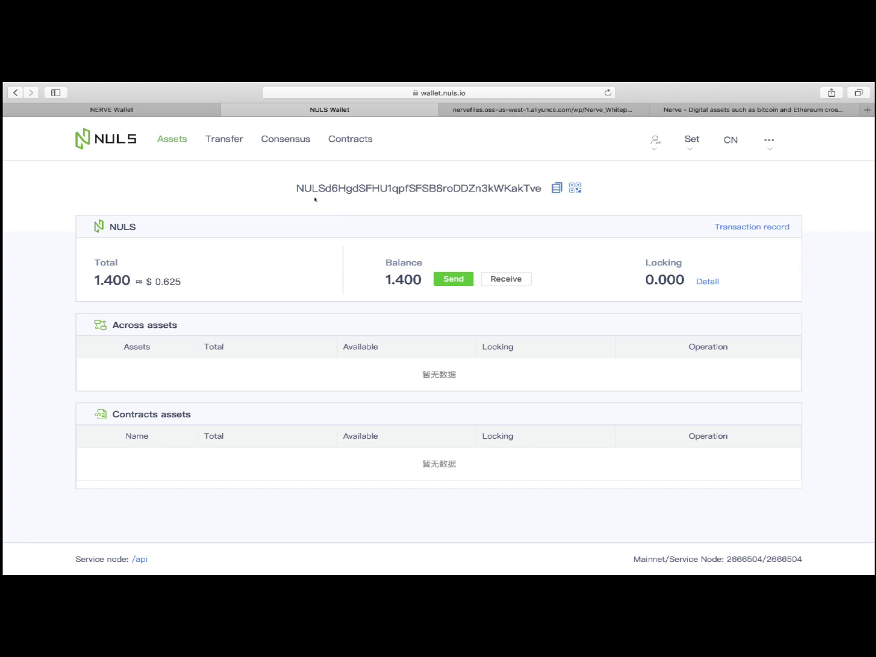
# Check NERVE balances, then verify the incoming 3 NULS and 4.400 NULS balance in NULS Wallet
pyautogui.click(170, 112)
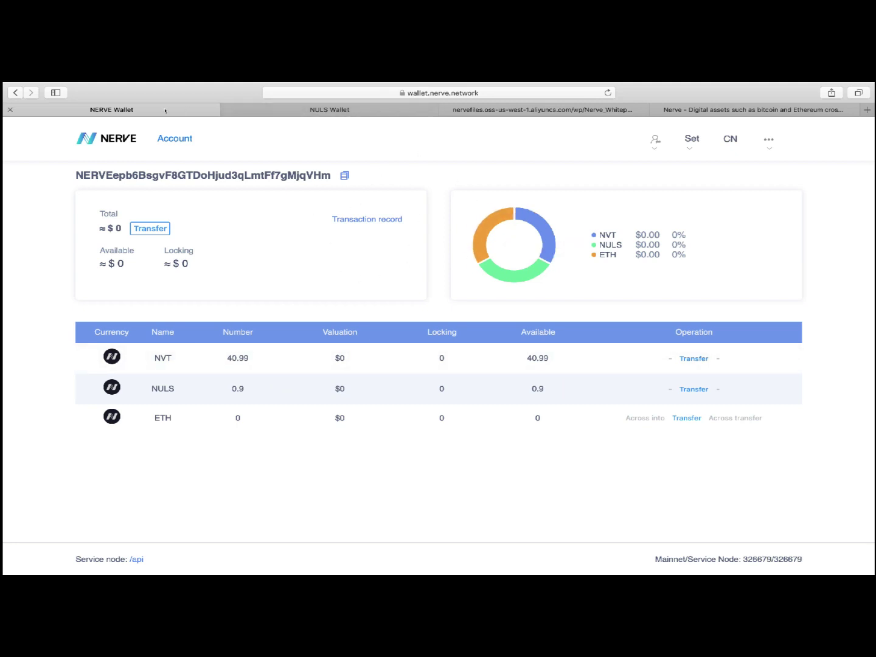
pyautogui.click(227, 110)
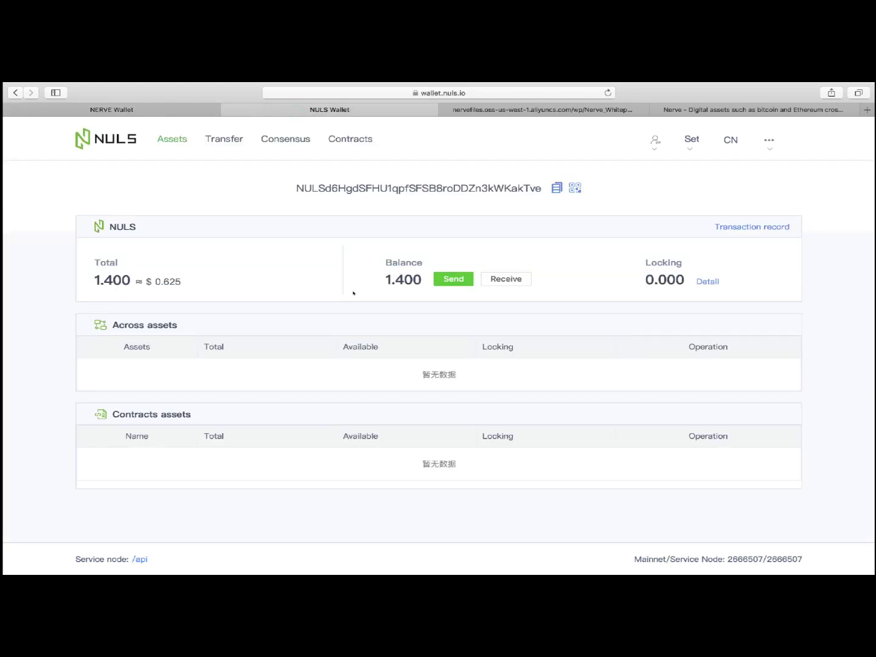
pyautogui.click(750, 227)
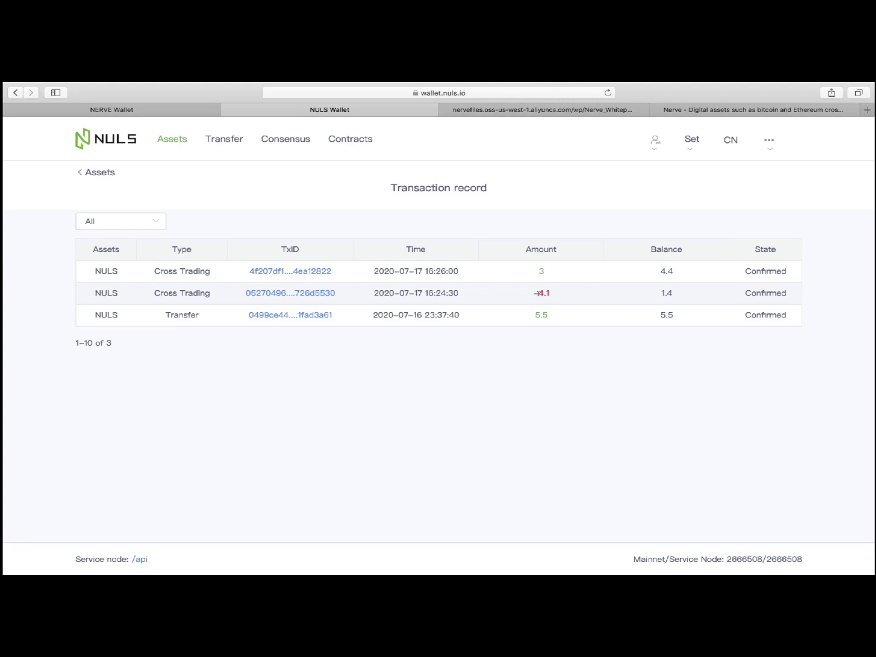
pyautogui.click(99, 172)
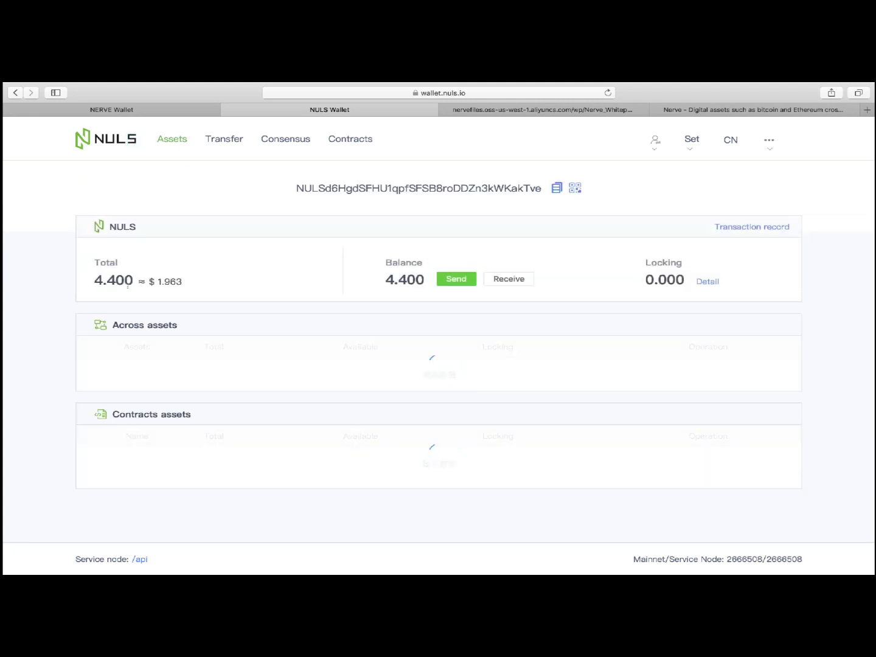